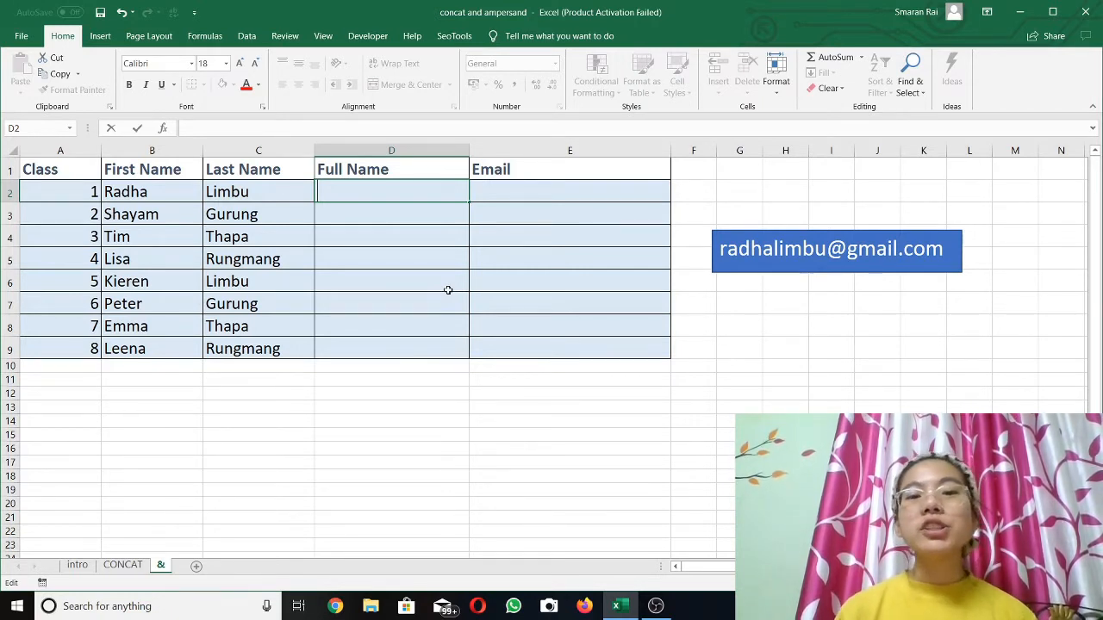
# Enter the ampersand symbol & as a note in cell G1
pyautogui.click(742, 176)
pyautogui.write('&')
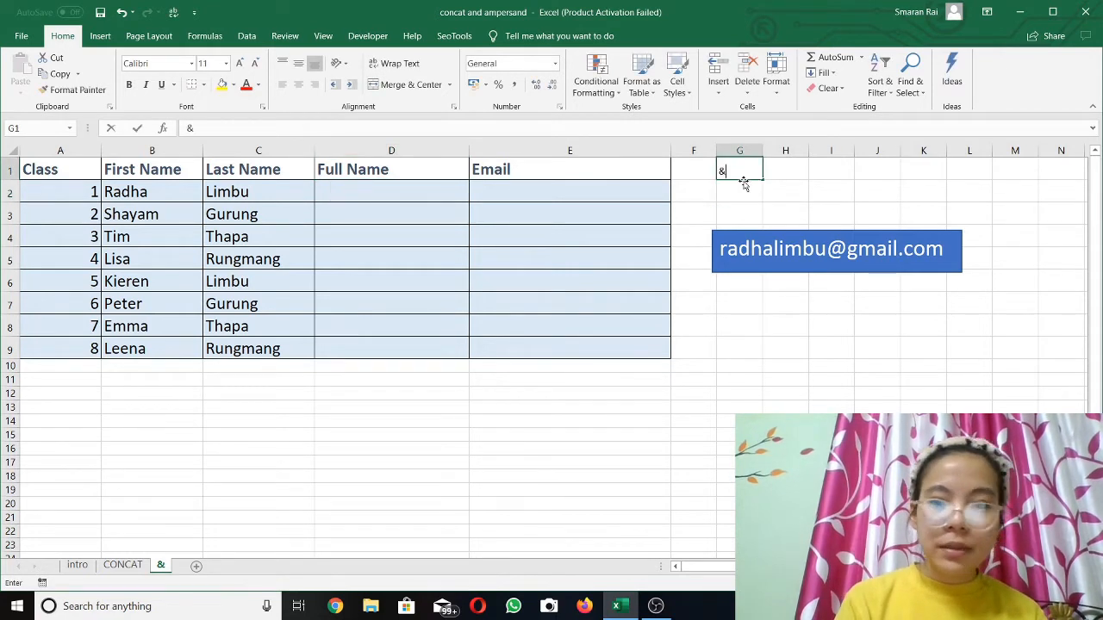
pyautogui.press('Return')
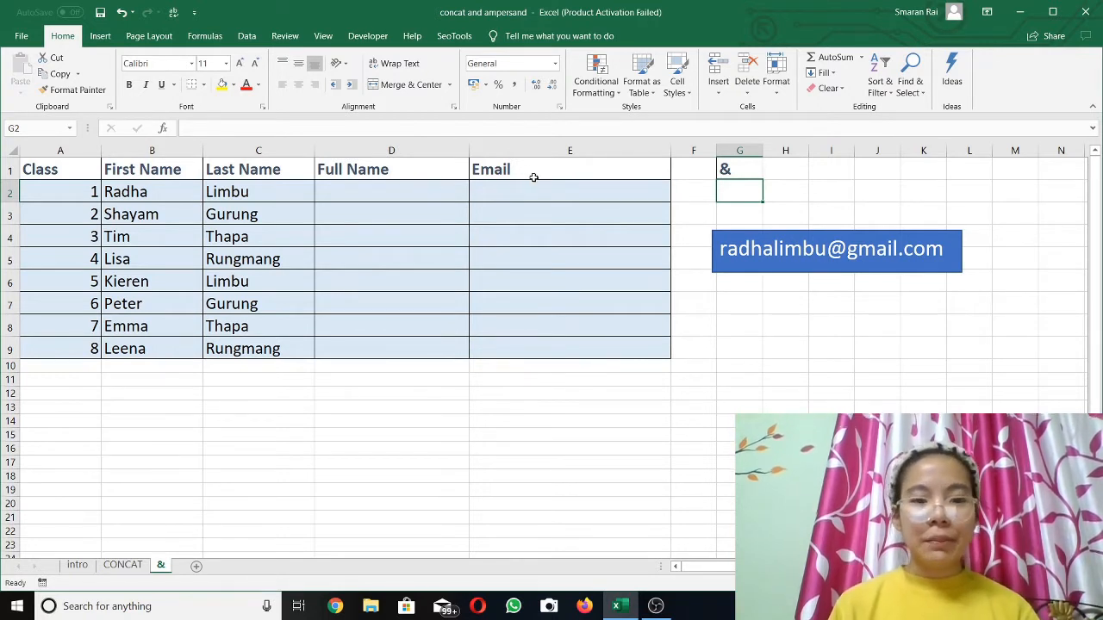
# Join the first and last name in the Full Name cell D2 with the formula =B2&C2
pyautogui.click(361, 192)
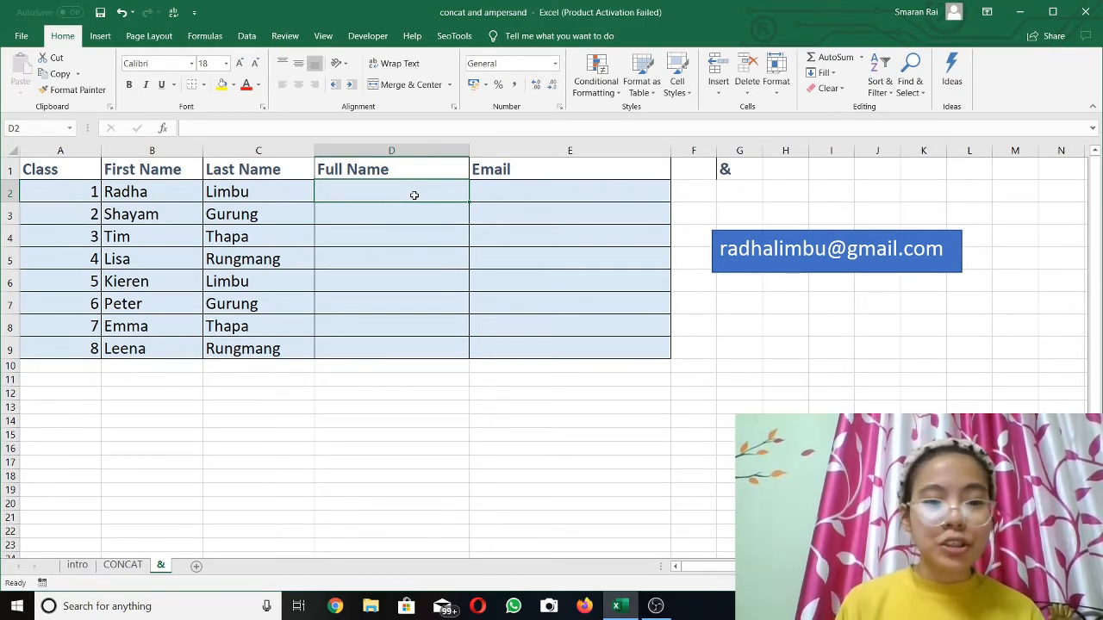
pyautogui.write('=')
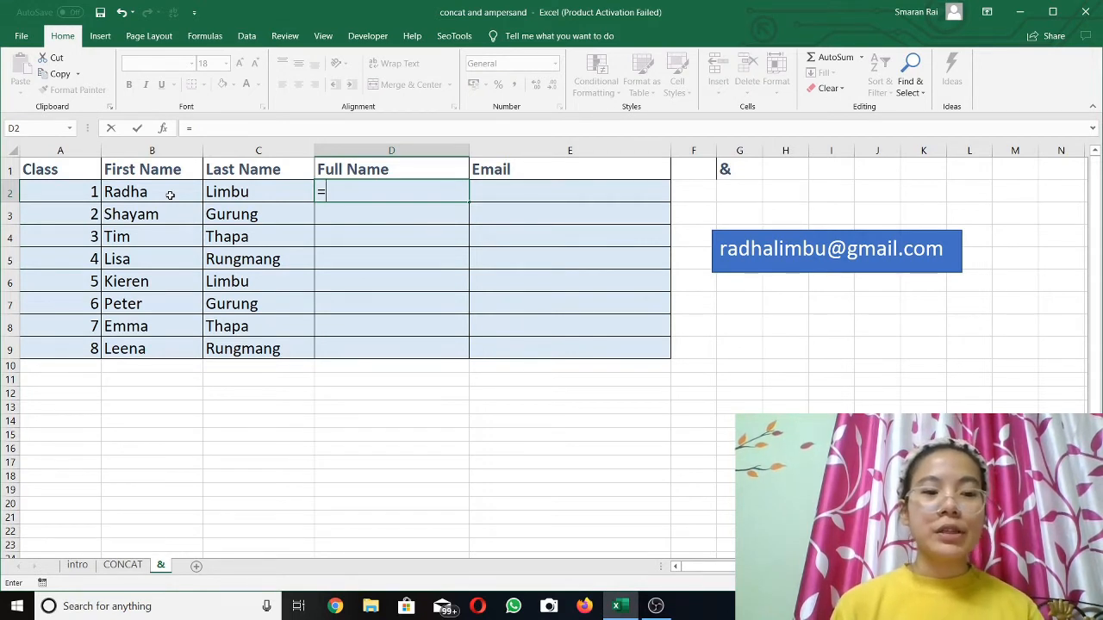
pyautogui.click(170, 195)
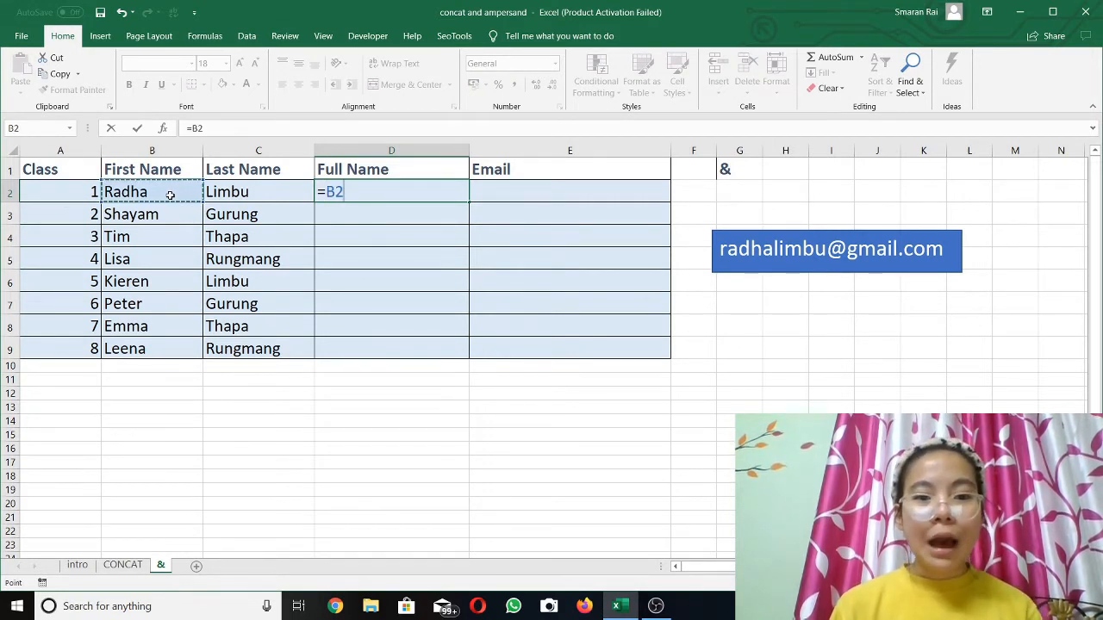
pyautogui.write('&')
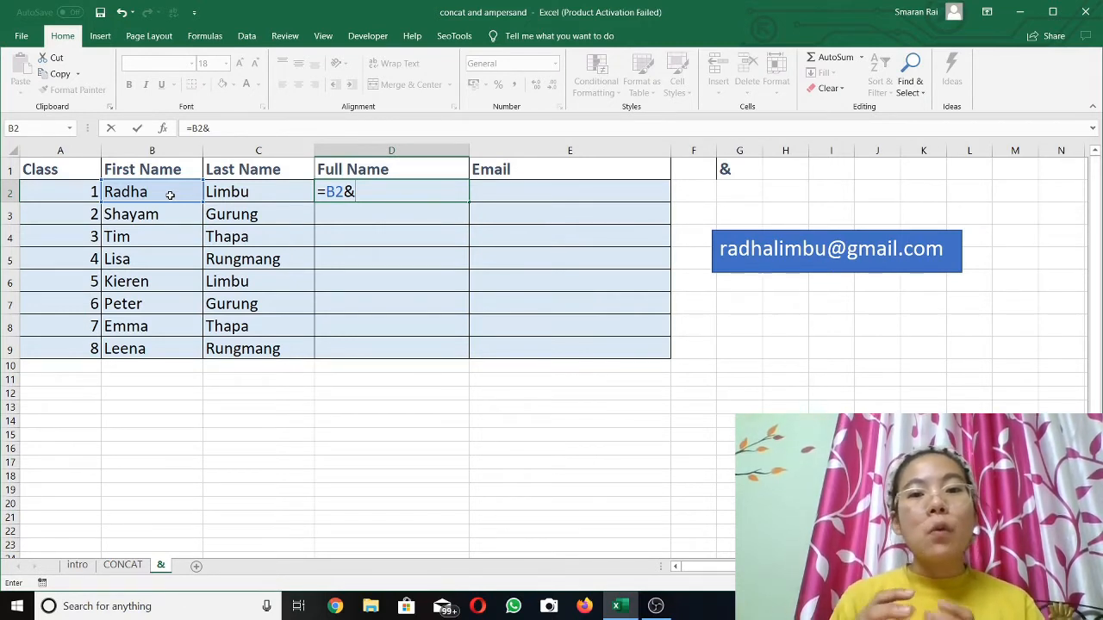
pyautogui.click(230, 191)
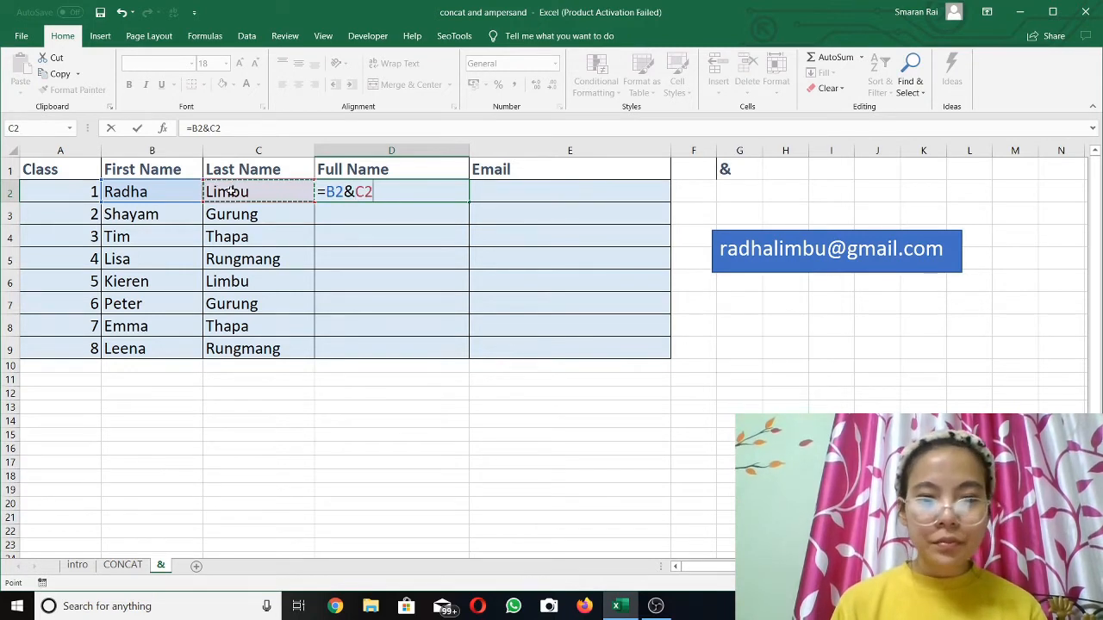
pyautogui.press('Return')
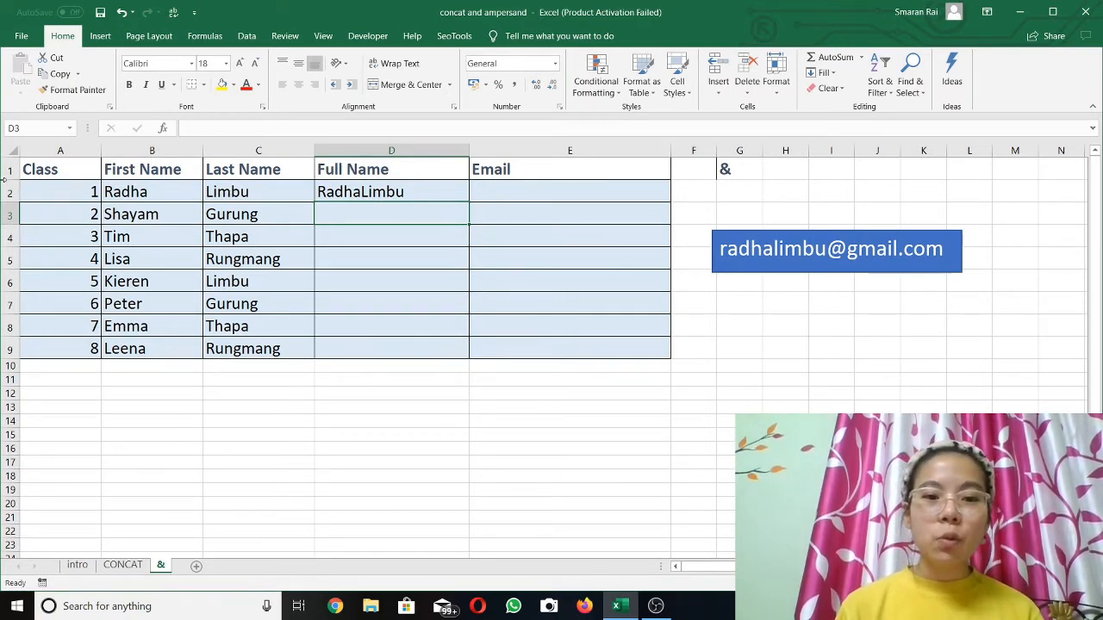
# Add a space between the names in D2 by changing the formula to =B2&" "&C2, and fill it down to D9
pyautogui.click(396, 192)
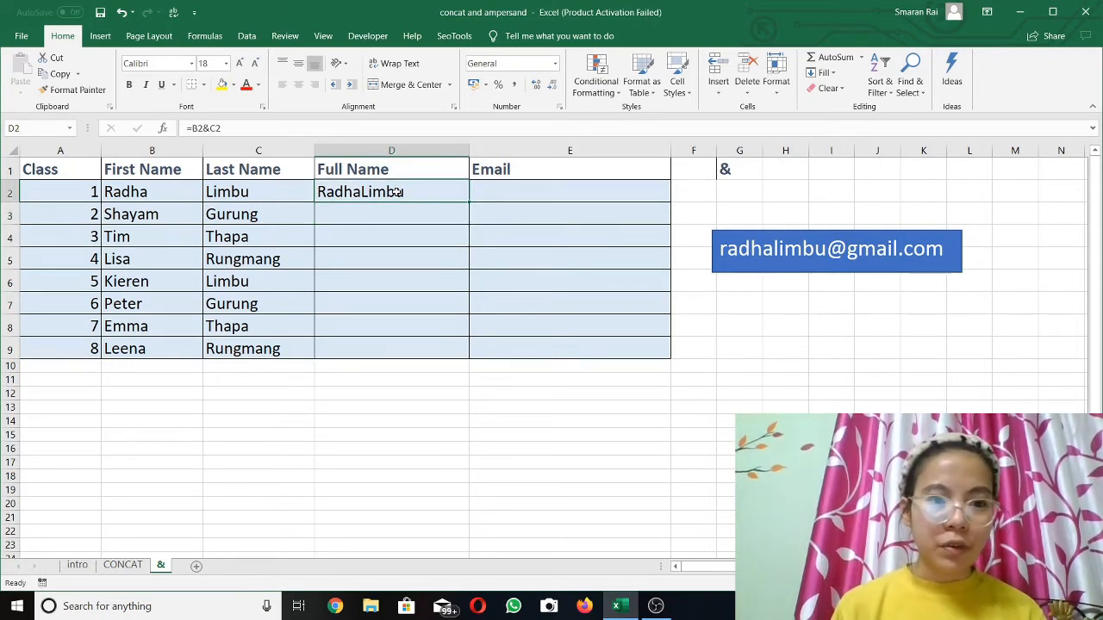
pyautogui.doubleClick(359, 190)
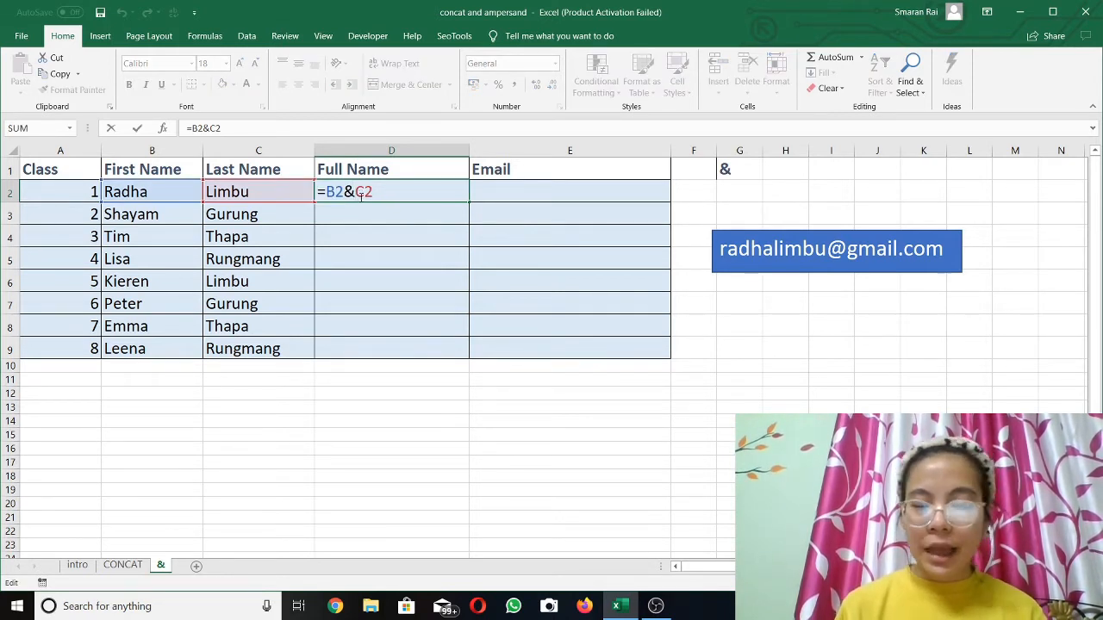
pyautogui.write('"')
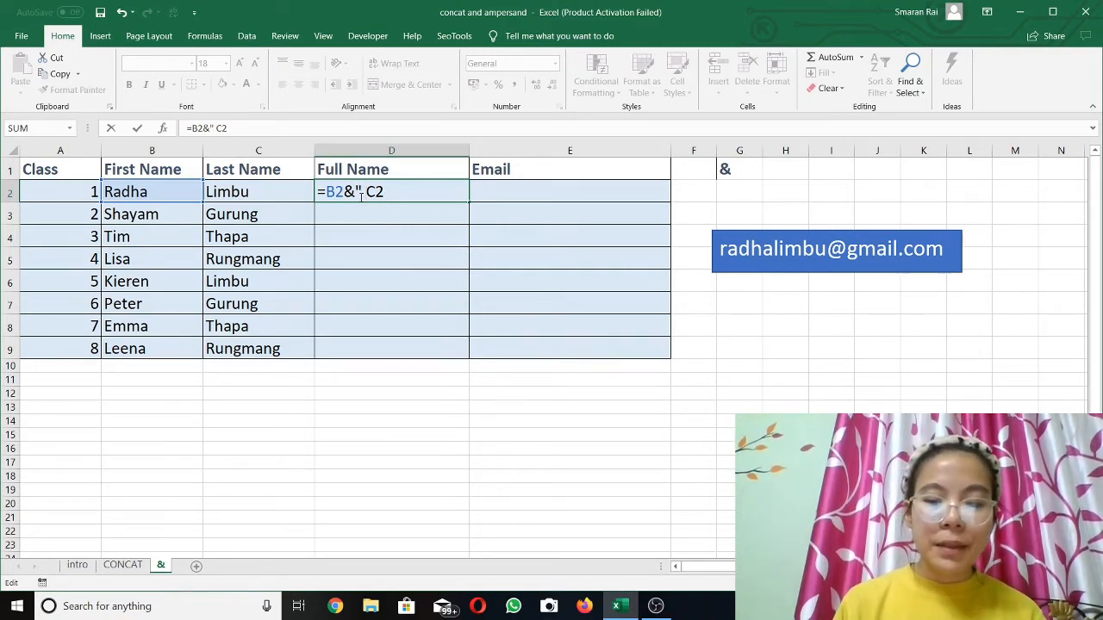
pyautogui.write(' "')
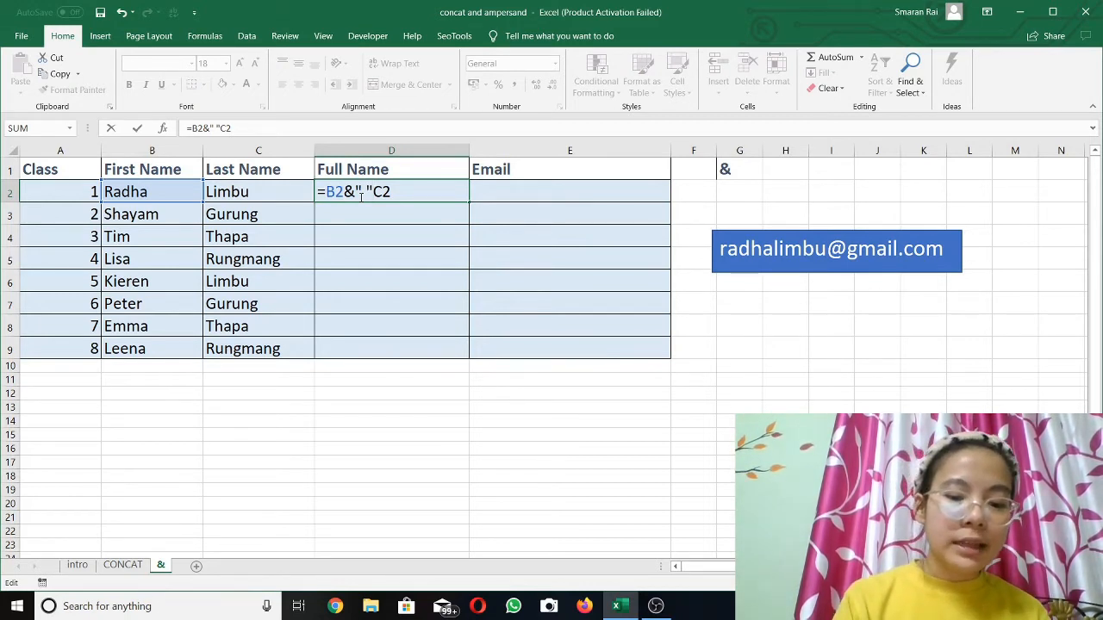
pyautogui.write('&')
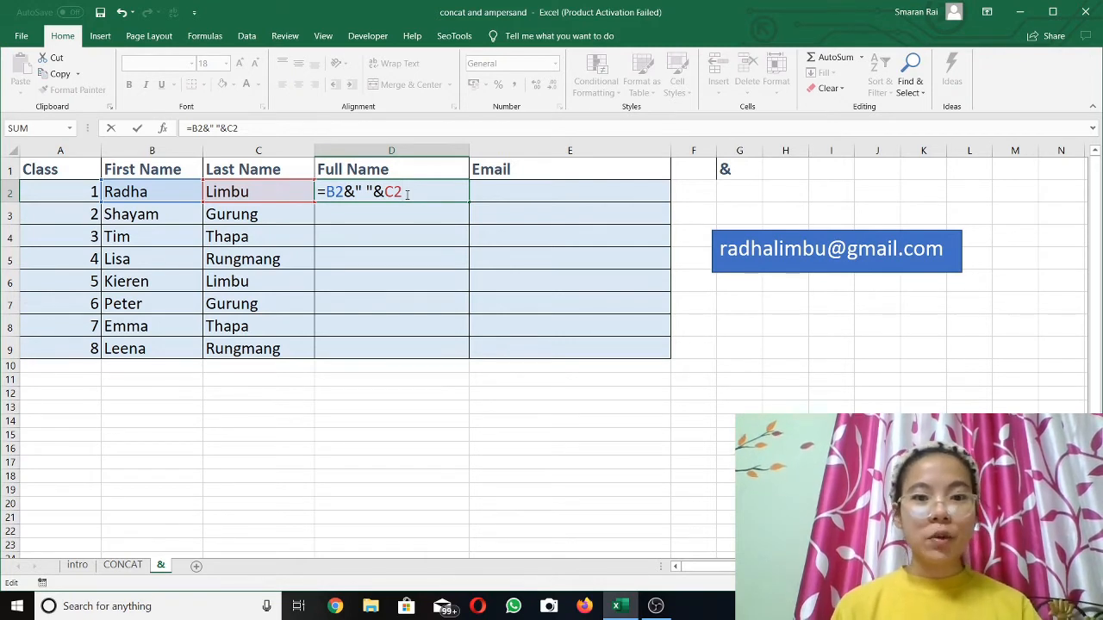
pyautogui.press('Return')
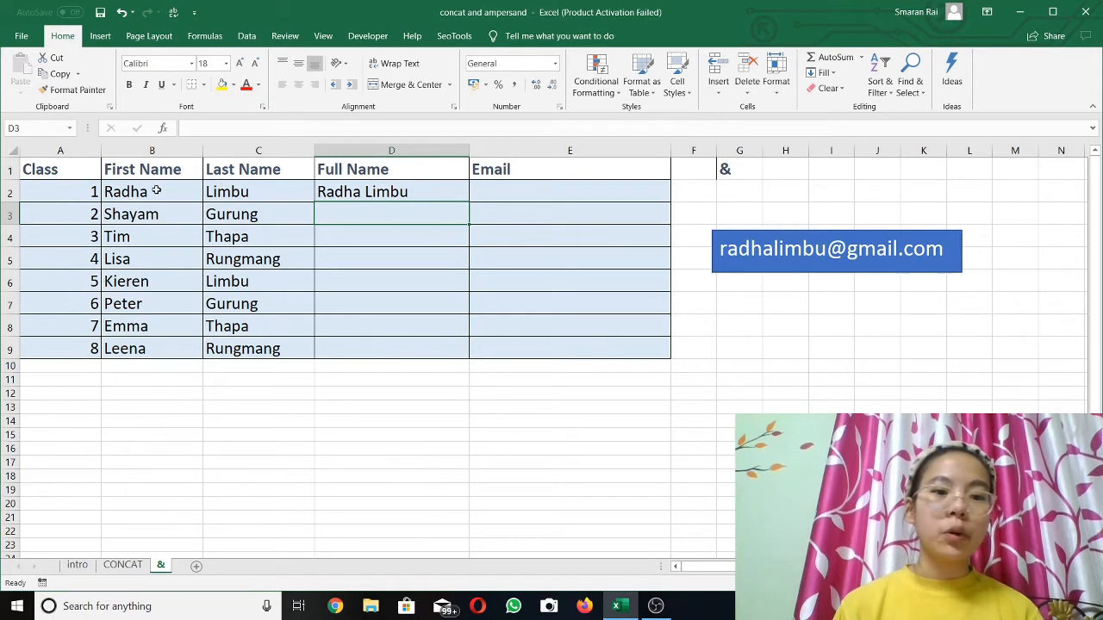
pyautogui.click(421, 190)
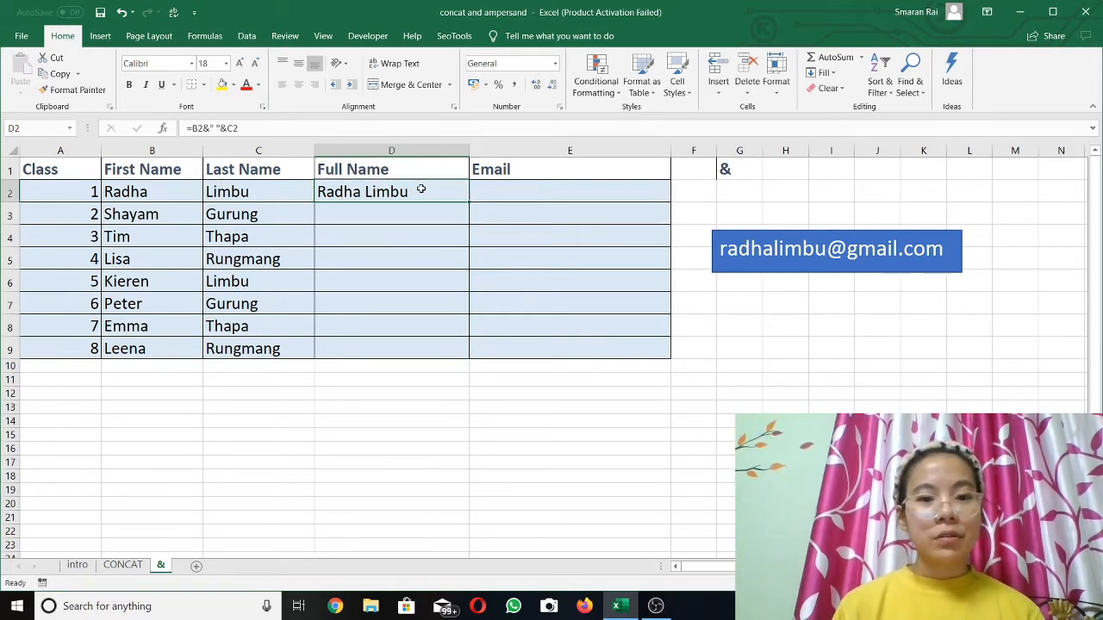
pyautogui.doubleClick(469, 200)
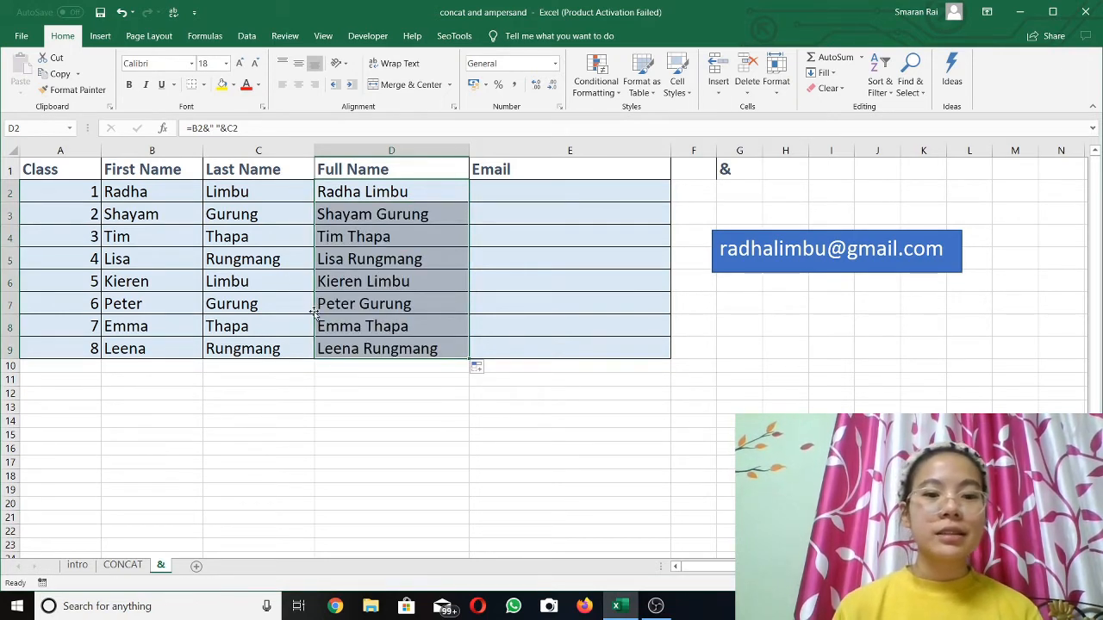
# Start the Email formula in E2 by joining the first and last name cells as =B2&C2&
pyautogui.click(544, 199)
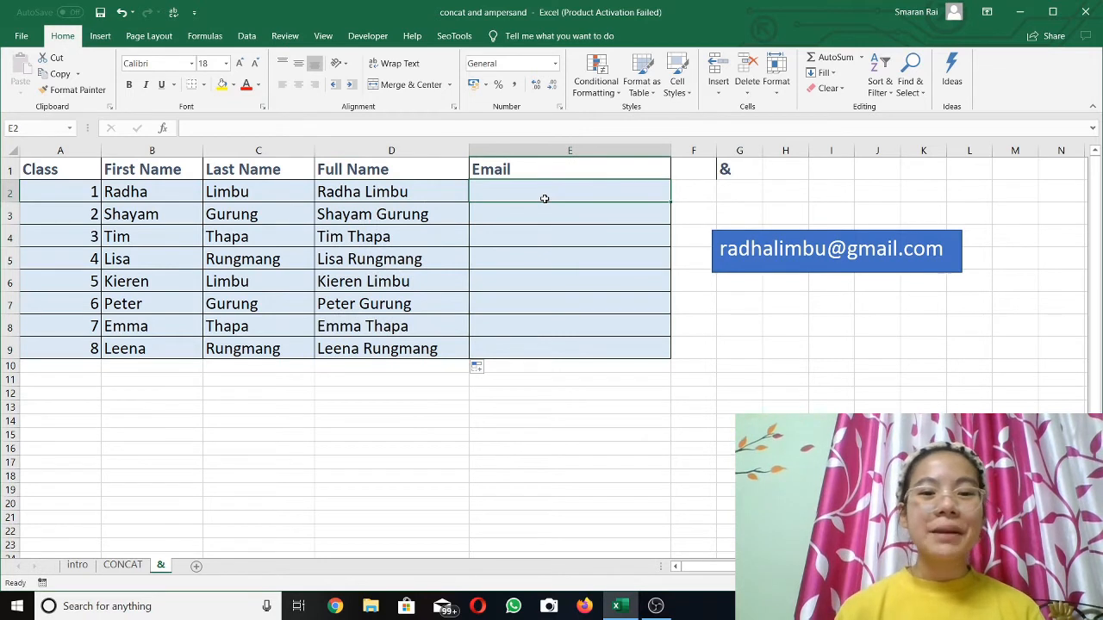
pyautogui.write('=')
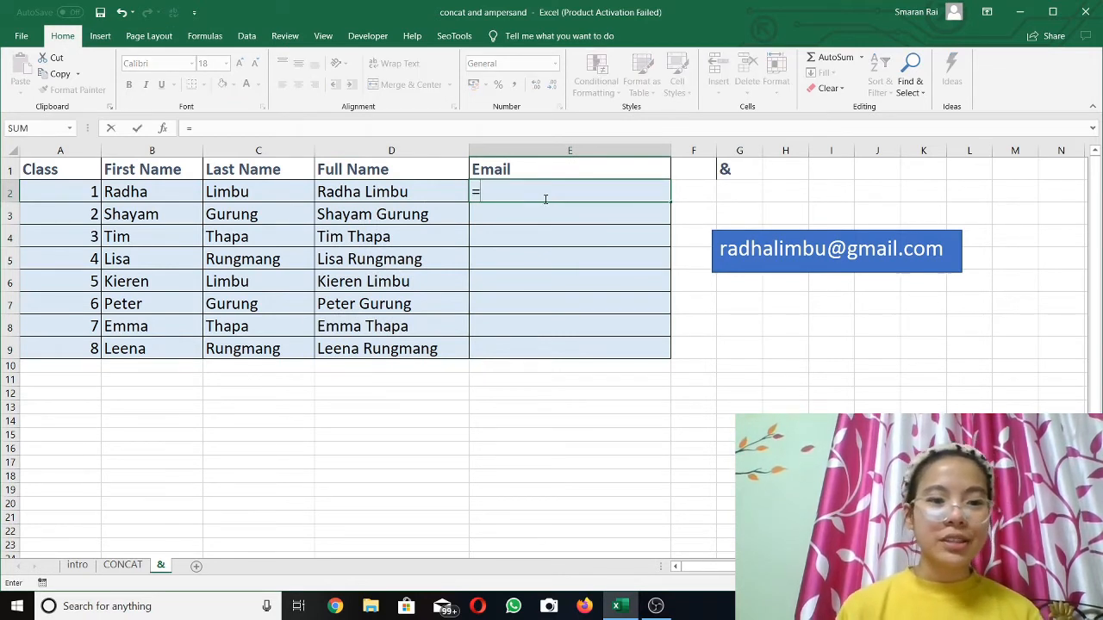
pyautogui.click(117, 190)
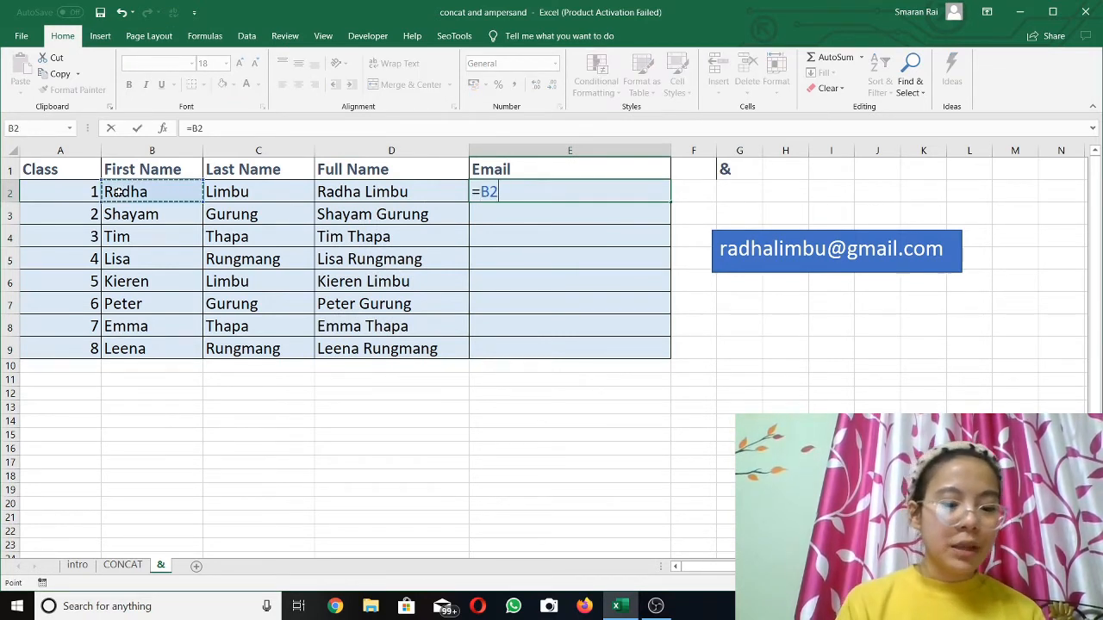
pyautogui.write('&')
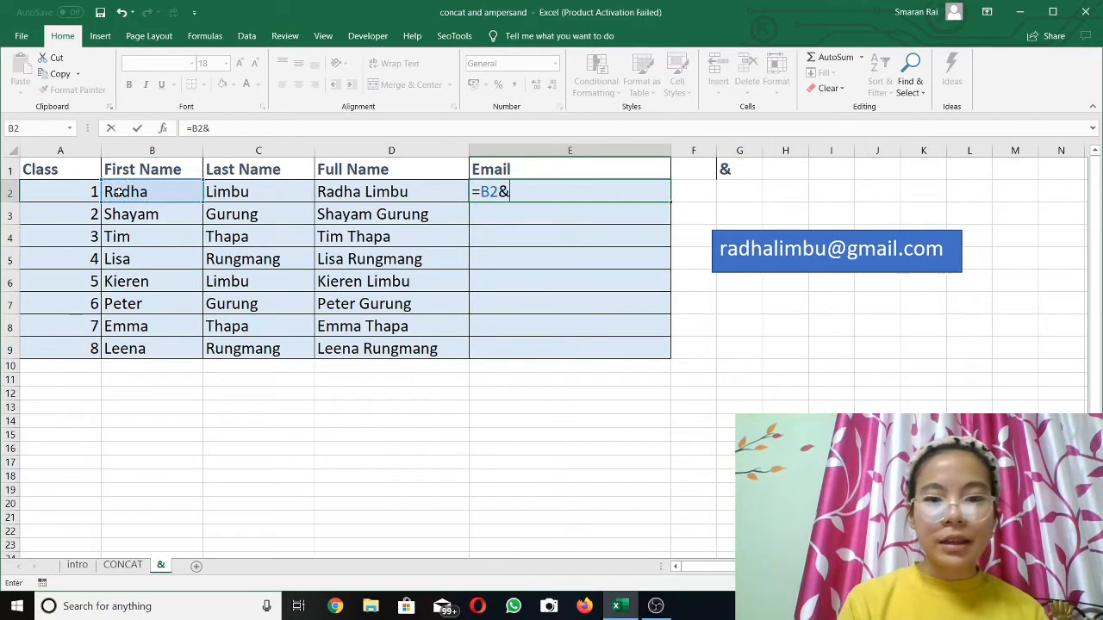
pyautogui.click(233, 185)
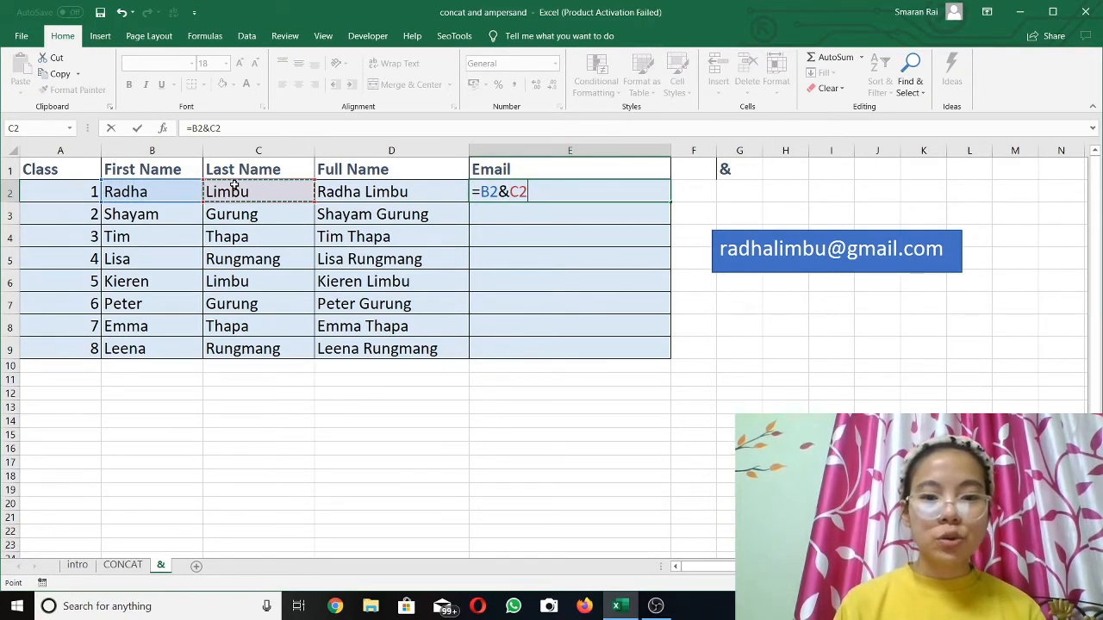
pyautogui.write('&')
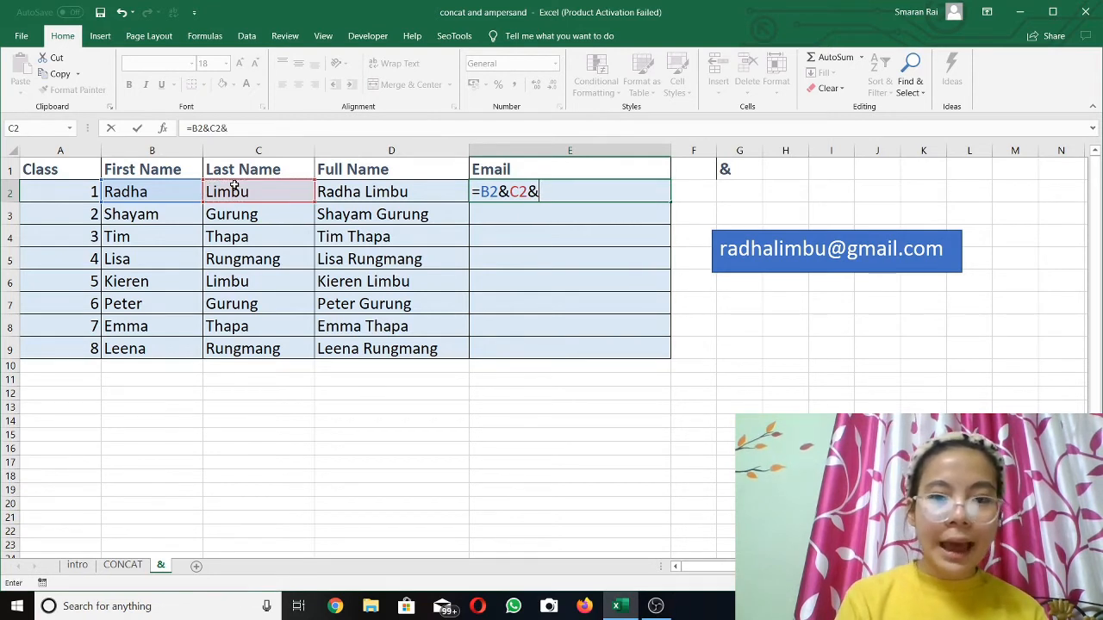
pyautogui.click(547, 192)
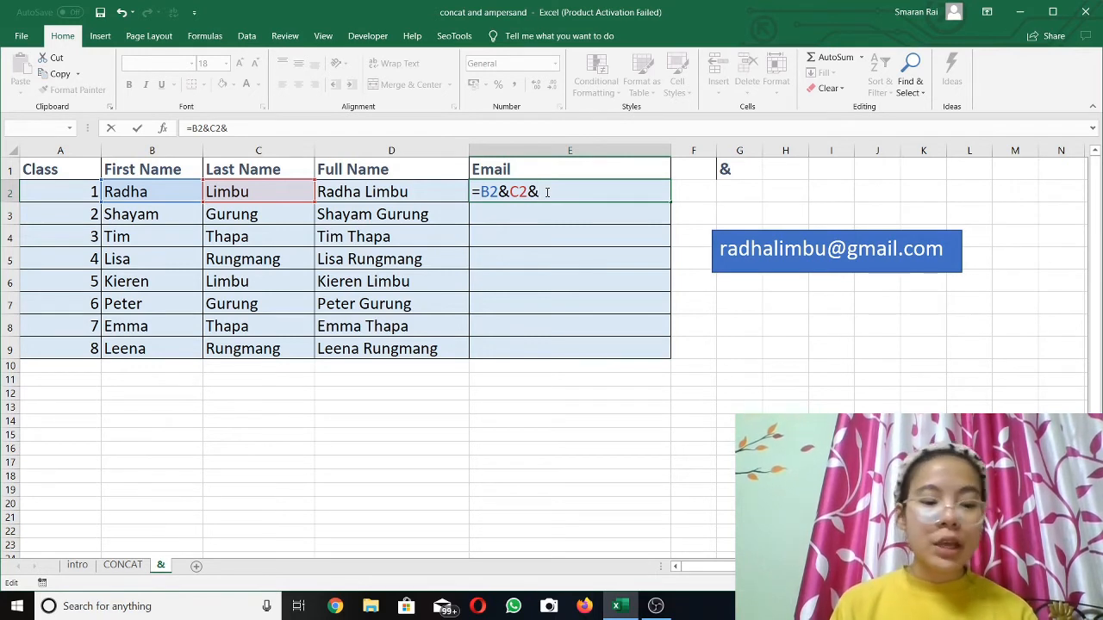
pyautogui.write('"')
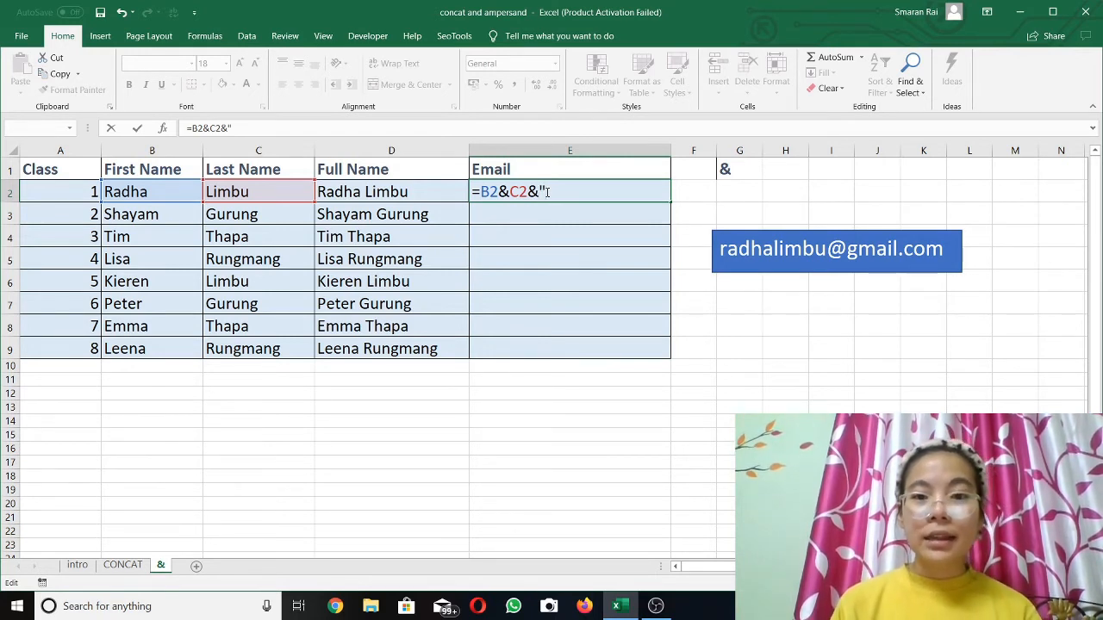
pyautogui.write('@')
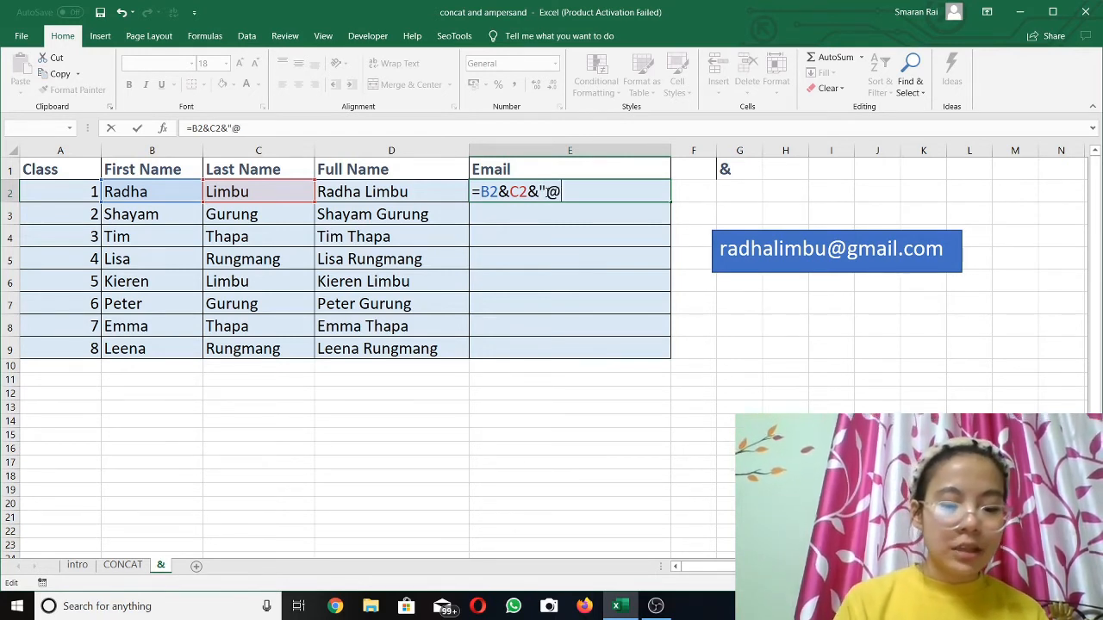
pyautogui.write('gma')
pyautogui.press('BackSpace')
pyautogui.write('ma')
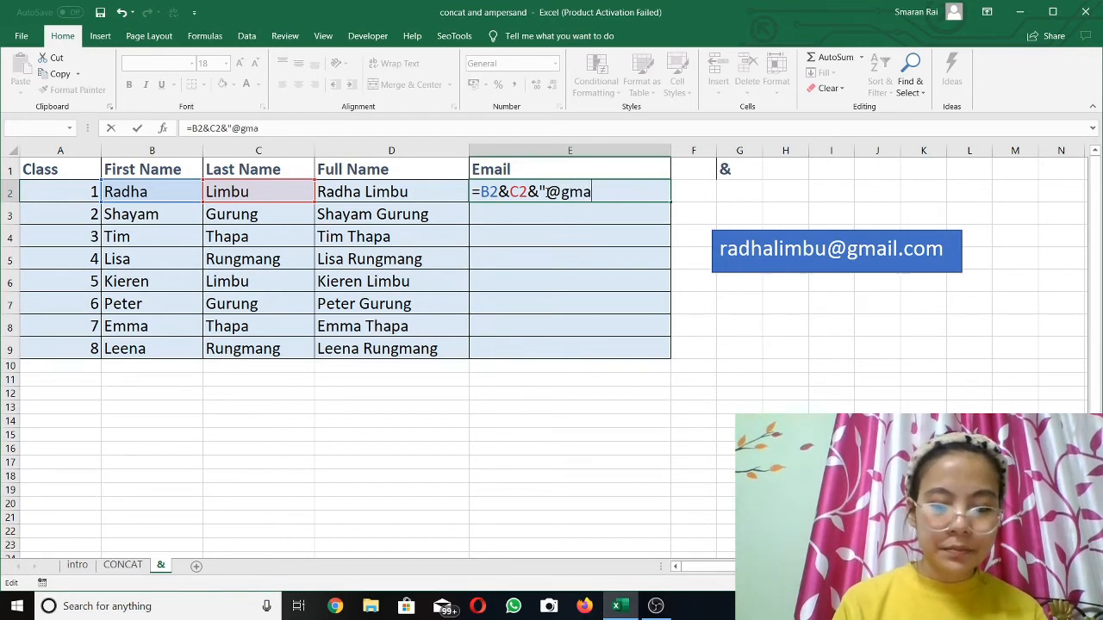
pyautogui.write('il.com"')
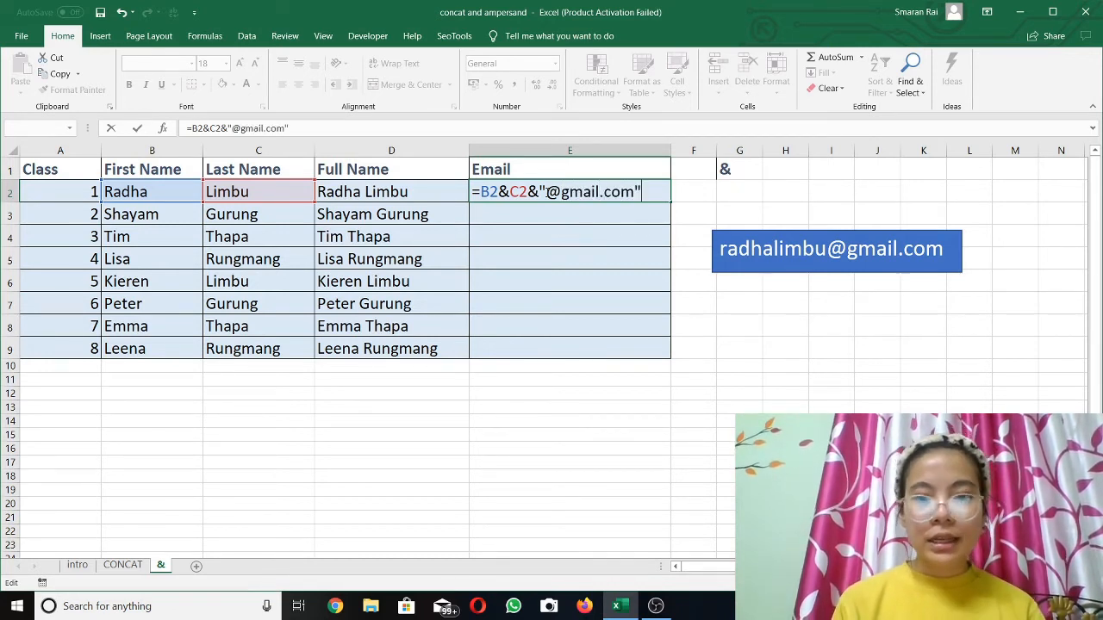
pyautogui.press('Return')
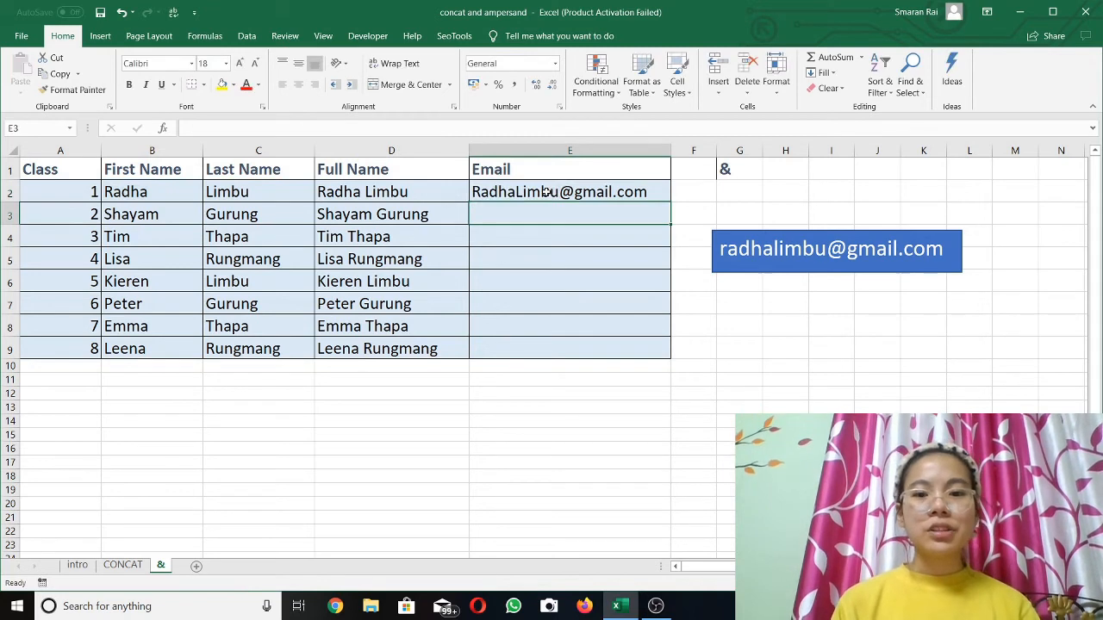
pyautogui.click(545, 191)
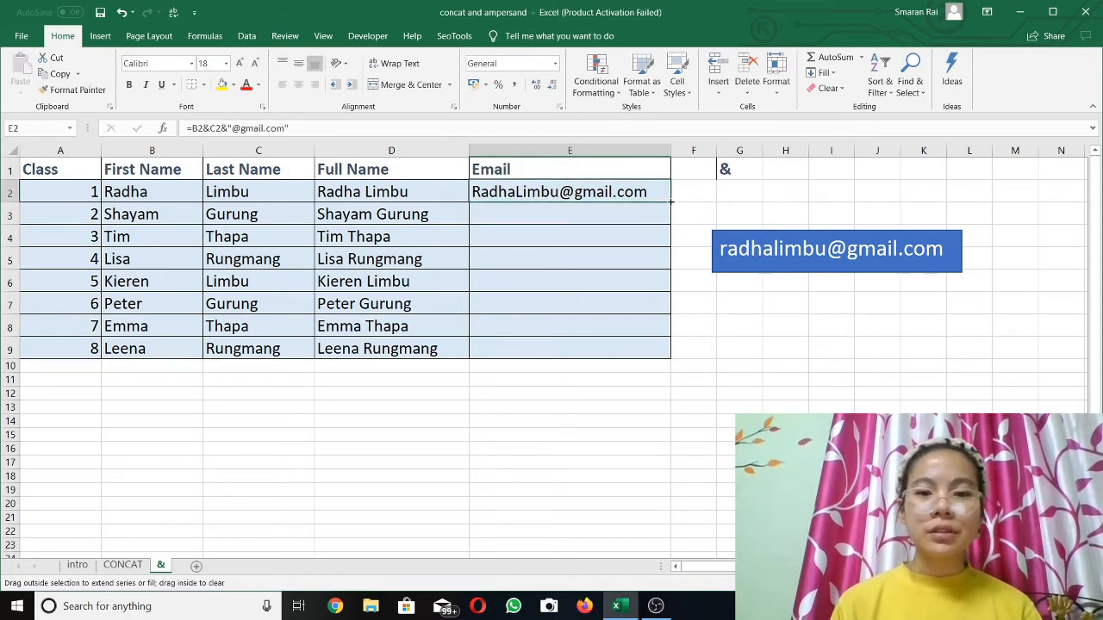
pyautogui.doubleClick(671, 201)
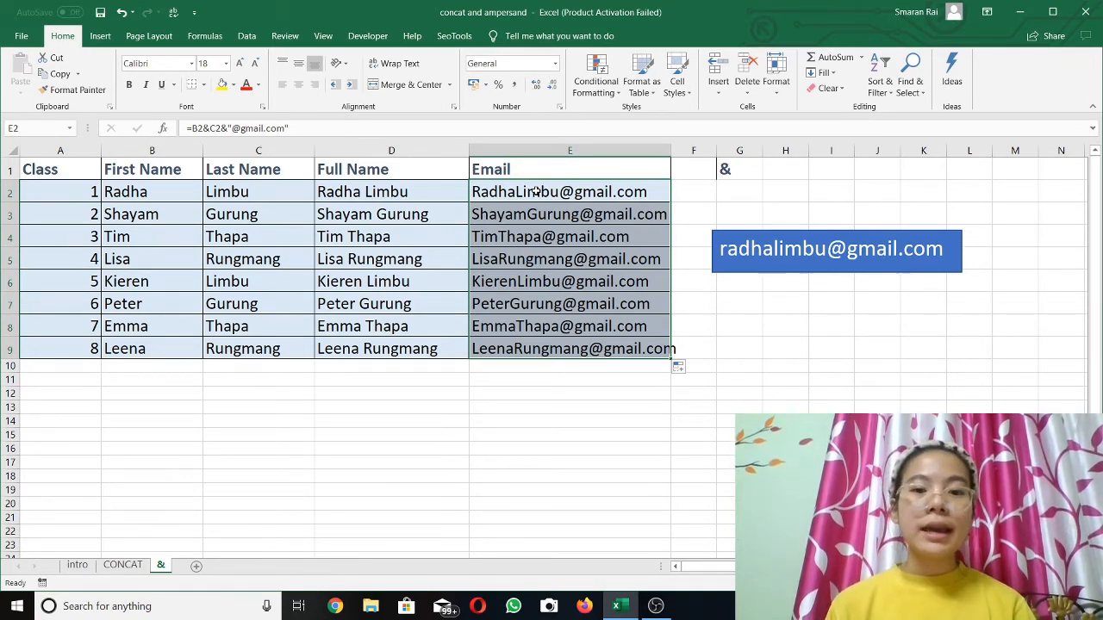
pyautogui.doubleClick(536, 191)
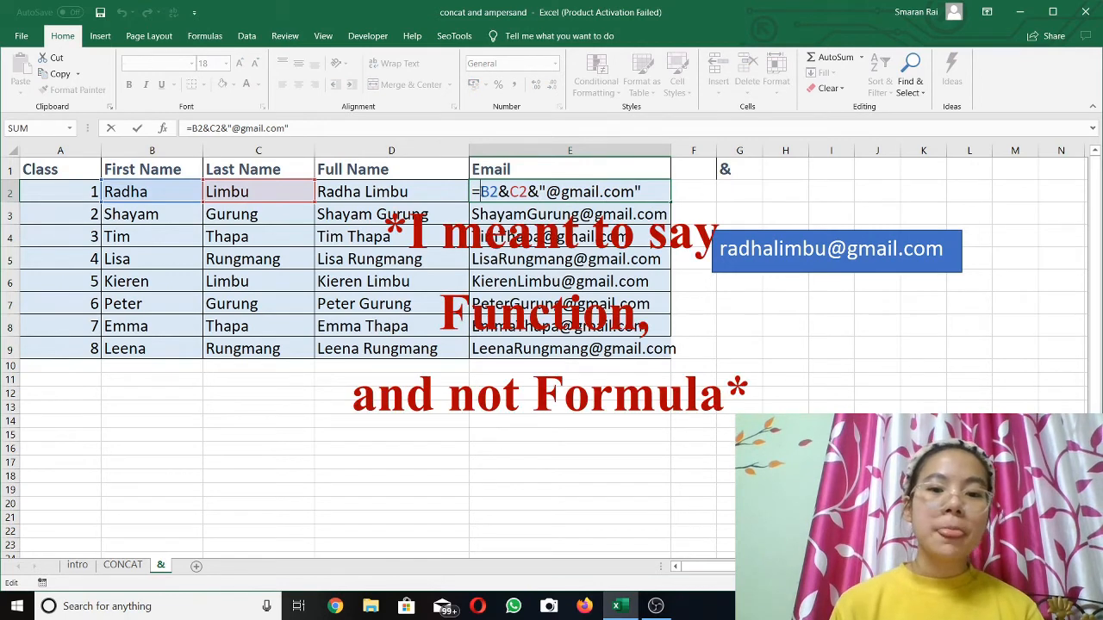
pyautogui.write('lower')
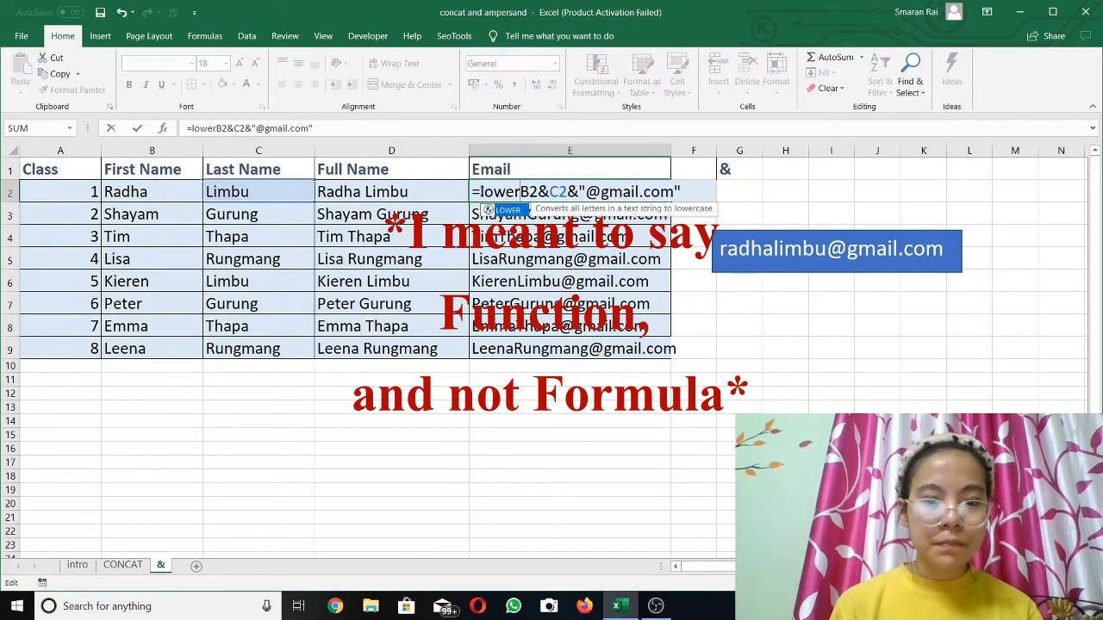
pyautogui.press('Tab')
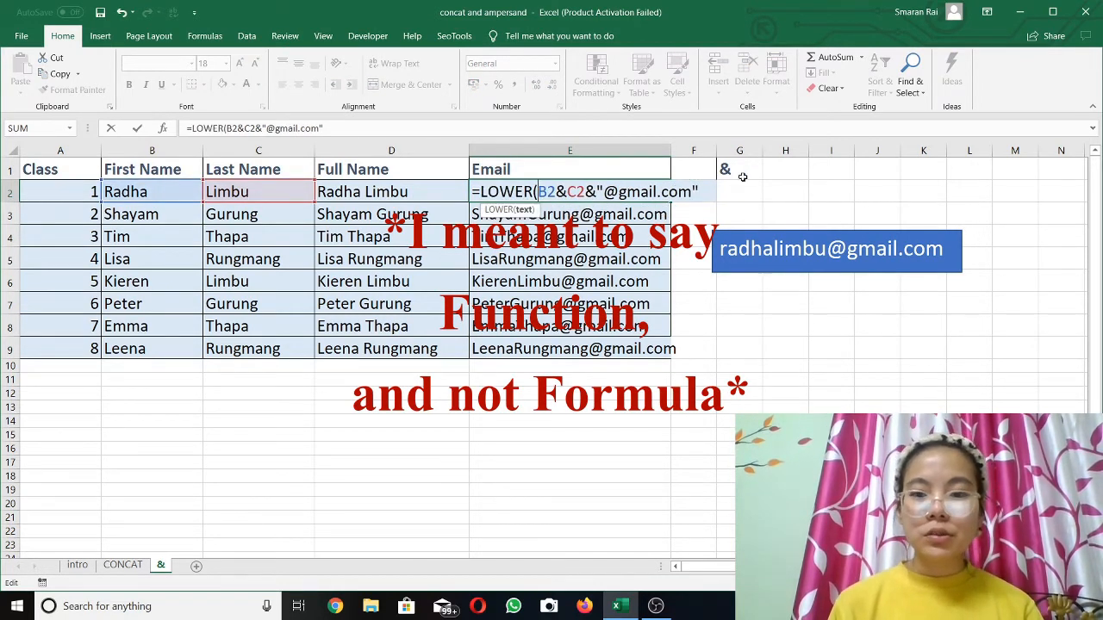
pyautogui.click(704, 190)
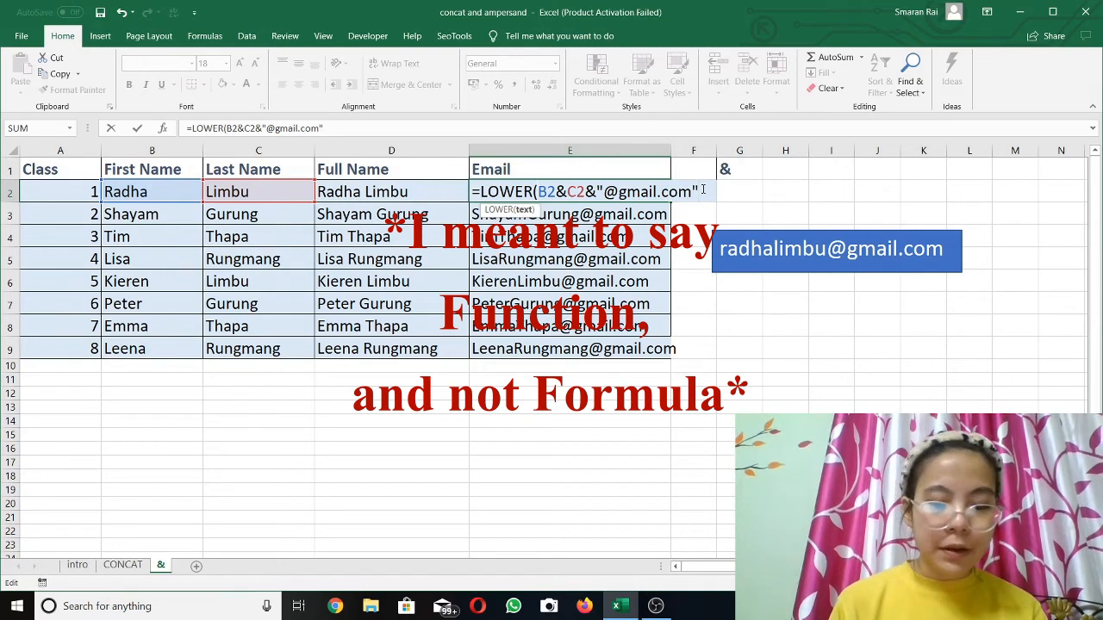
pyautogui.write(')')
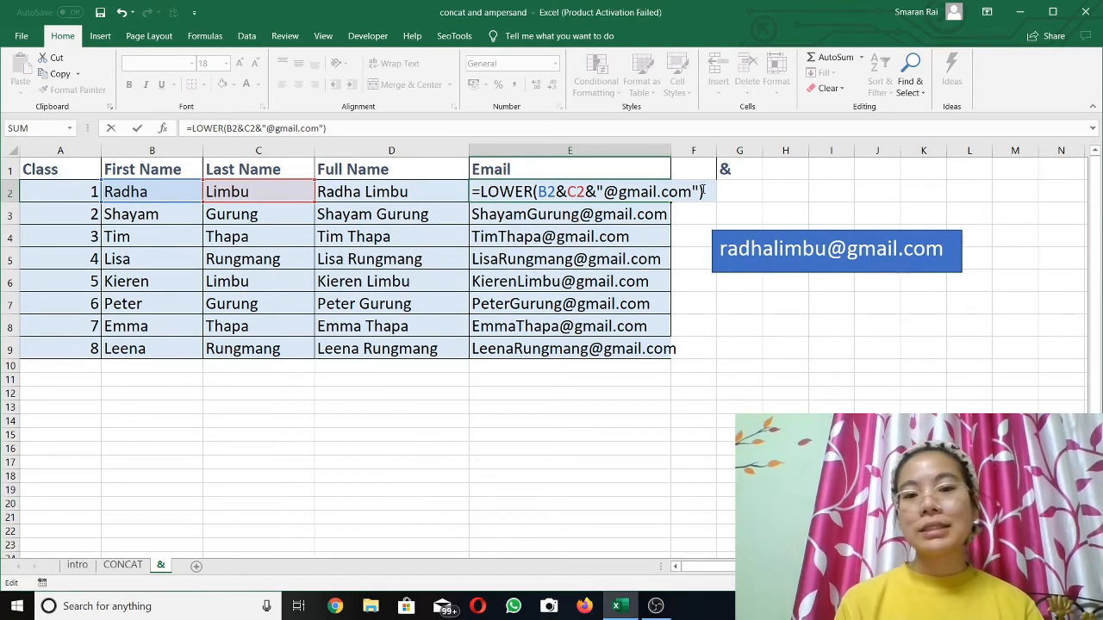
pyautogui.click(752, 378)
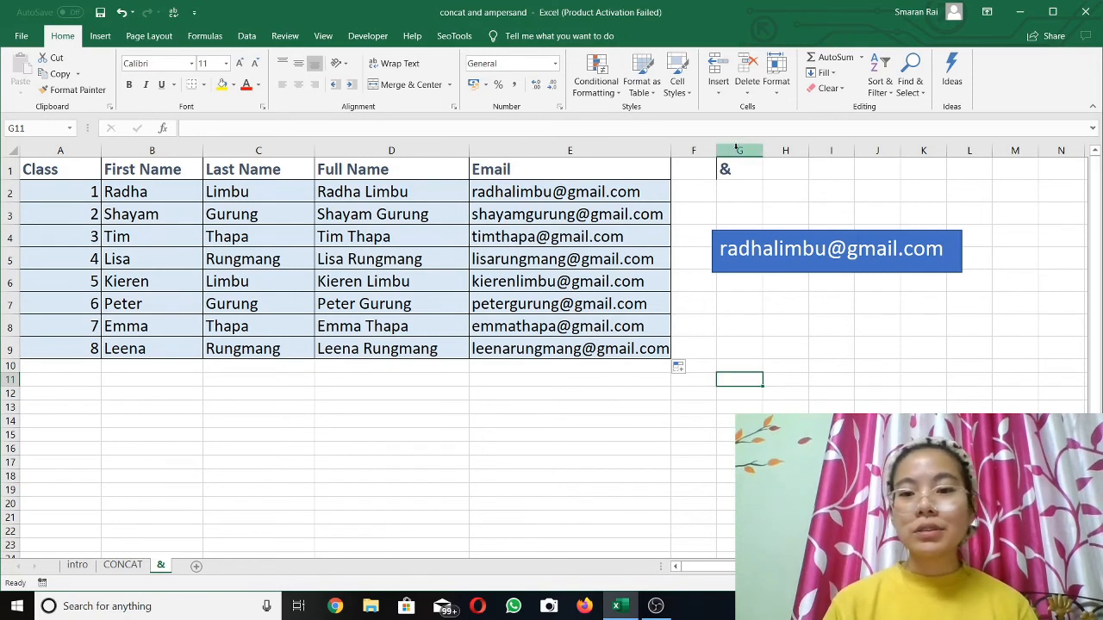
pyautogui.click(729, 166)
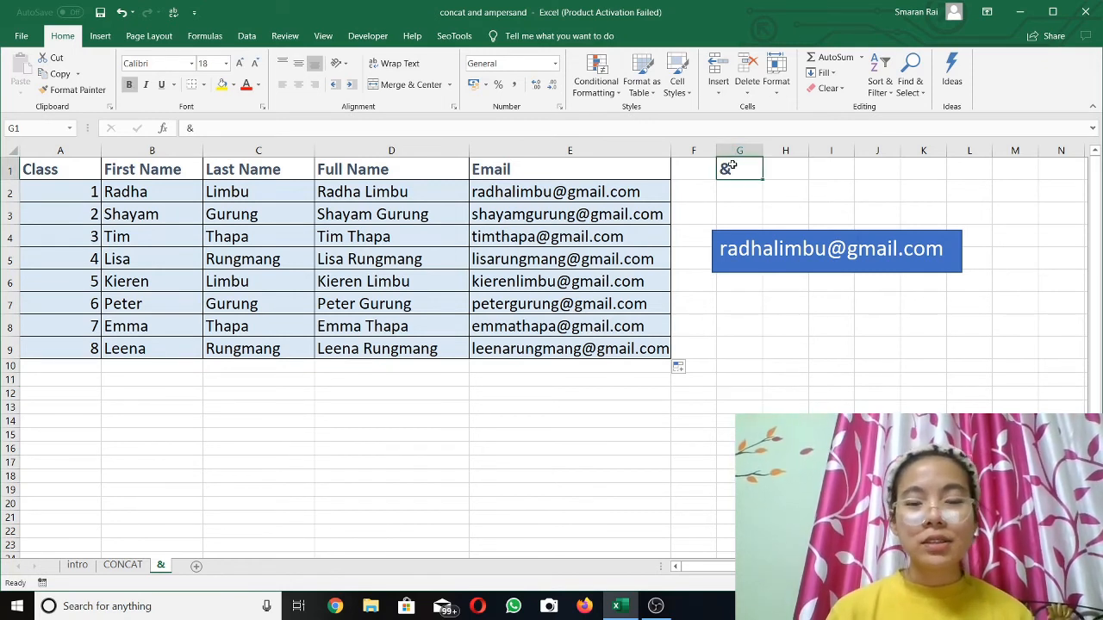